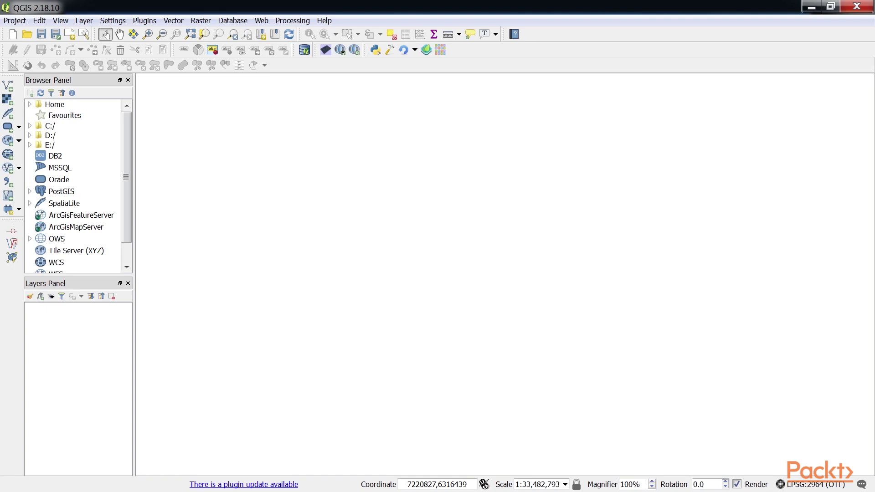
Step: Open the Merge vector layers dialog from Vector > Data Management Tools
left_click(173, 21)
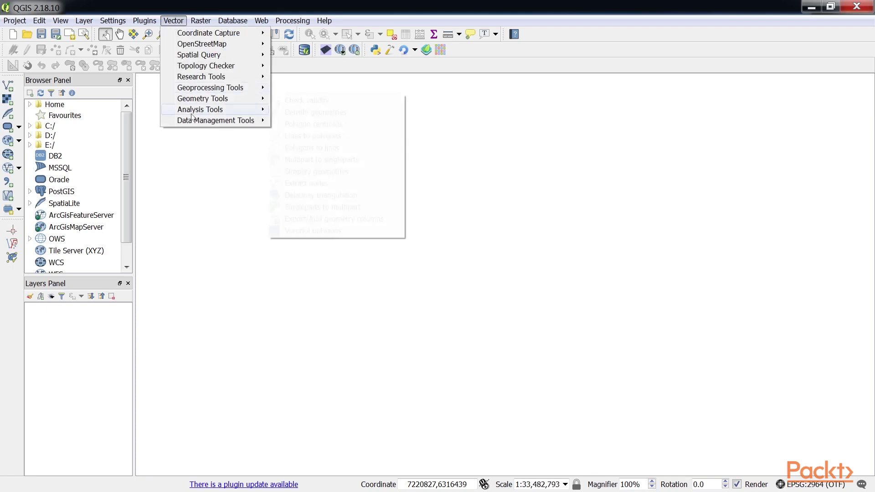
mouse_move(215, 120)
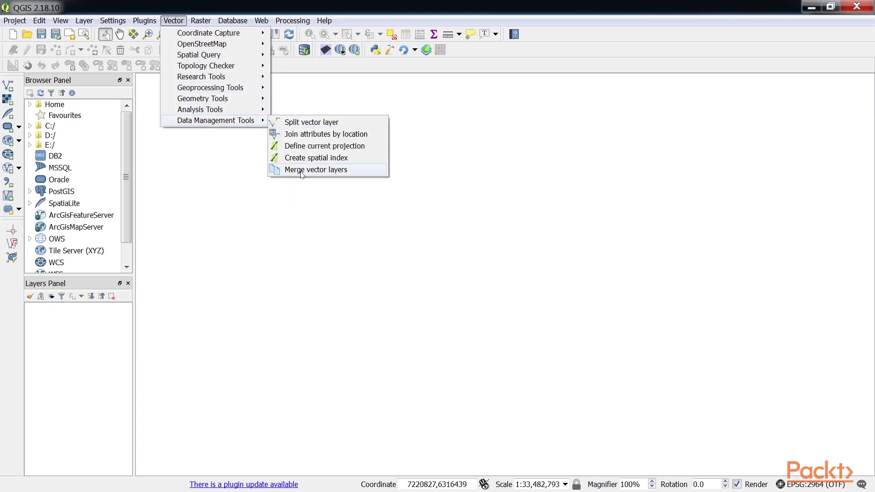
left_click(301, 171)
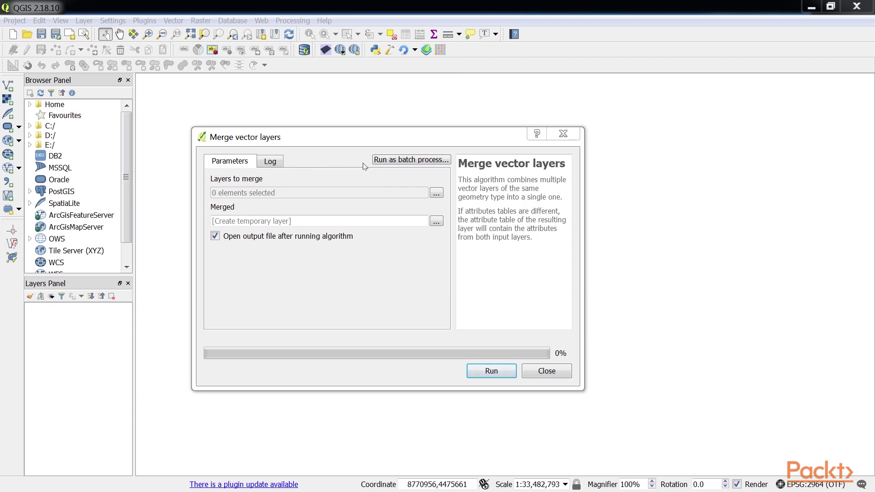
left_click(379, 136)
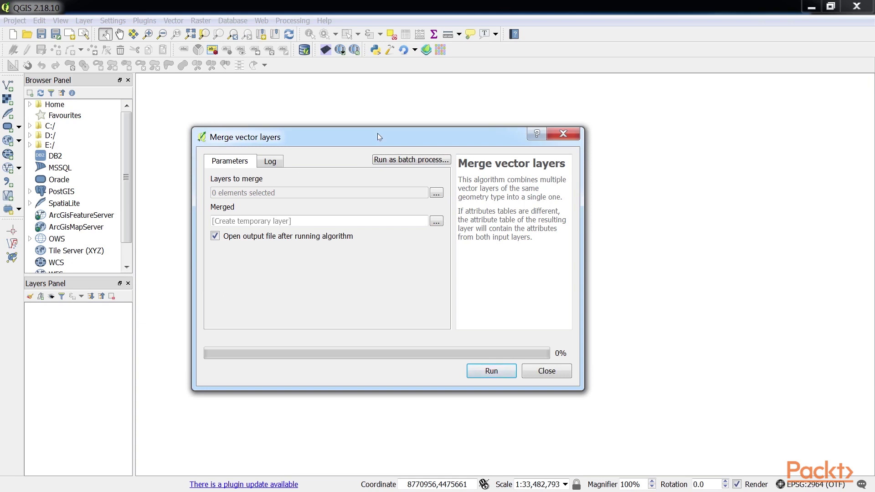
Step: Dismiss the Merge dialog and add Neighborhoods_pdx.shp as a vector layer
left_click(563, 134)
left_click(8, 87)
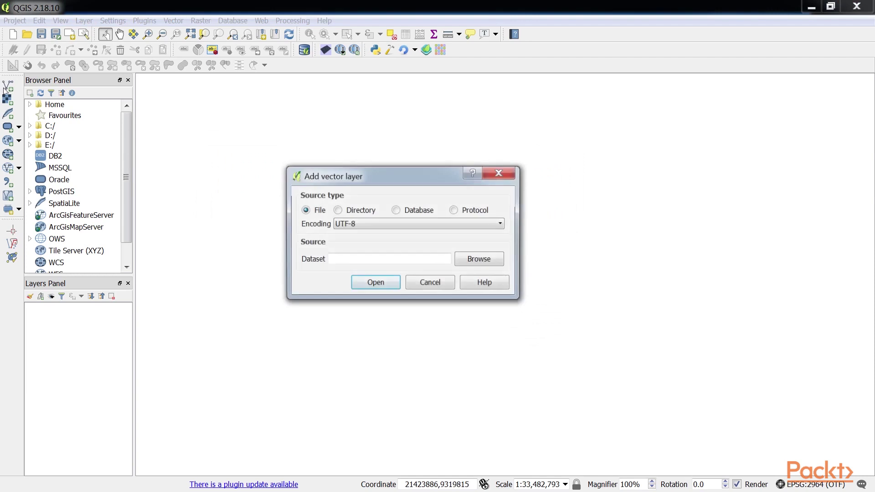
left_click(479, 260)
scroll(715, 250, "down", 1)
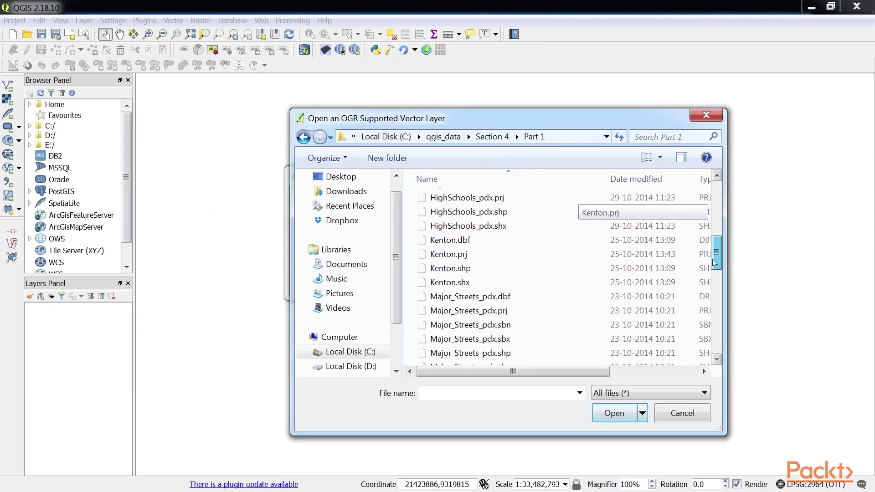
scroll(716, 250, "down", 1)
scroll(715, 249, "down", 1)
double_click(497, 338)
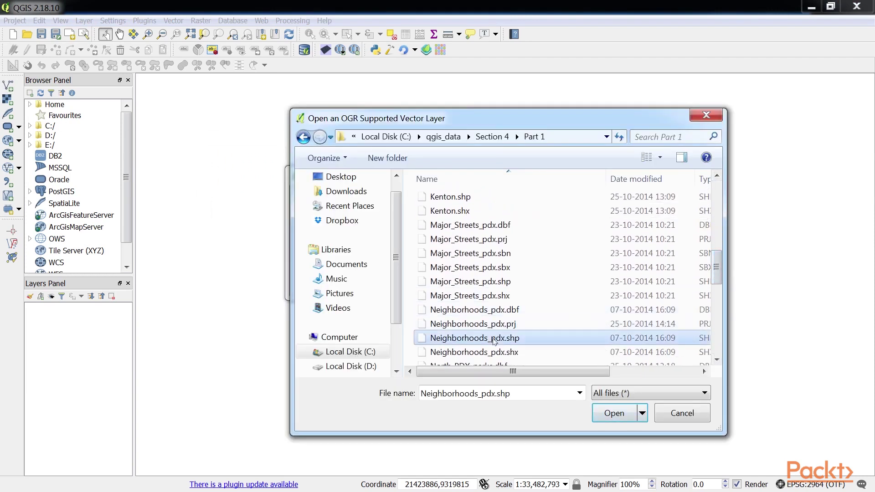
left_click(380, 285)
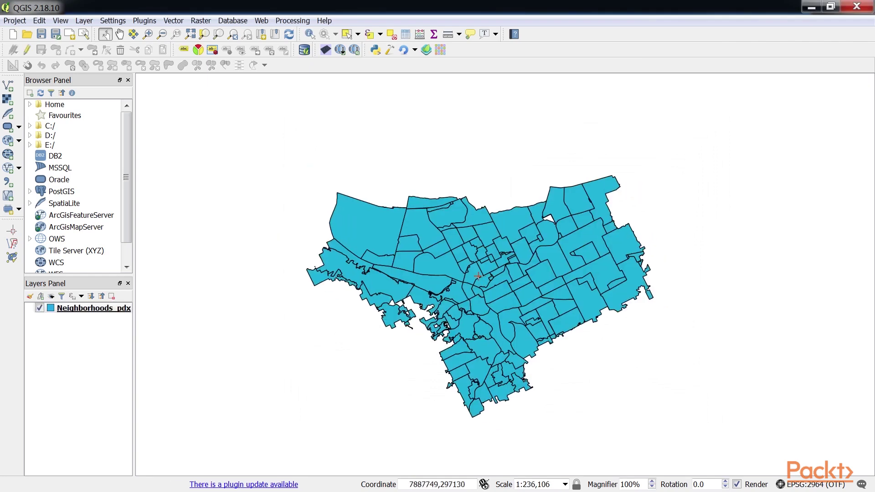
Step: Reopen Merge vector layers and select Neighborhoods_pdx as the input layer
left_click(173, 20)
mouse_move(215, 120)
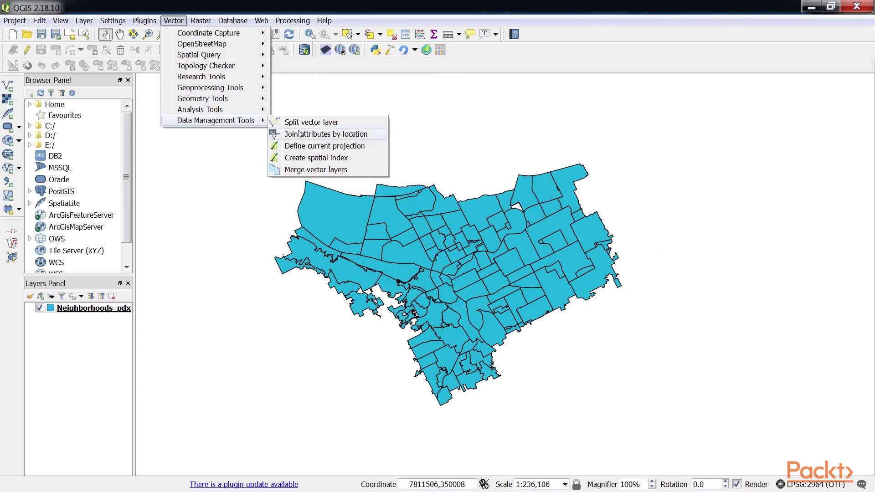
left_click(311, 170)
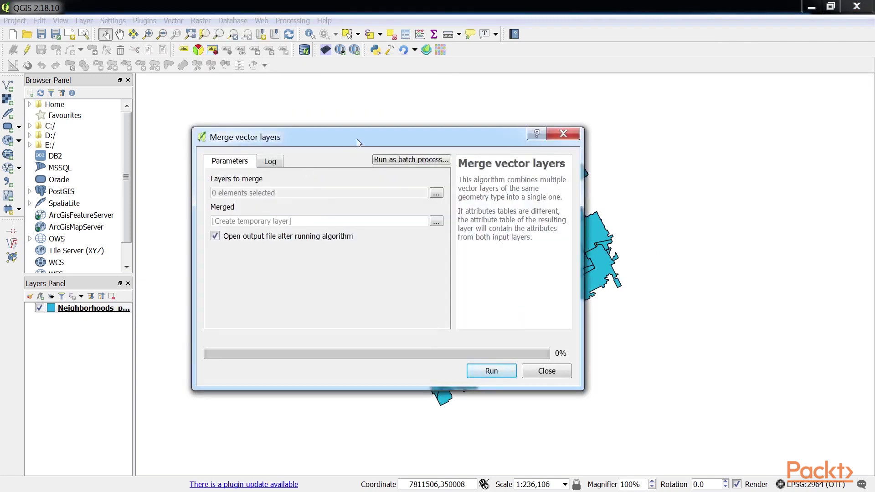
left_click_drag(357, 138, 375, 136)
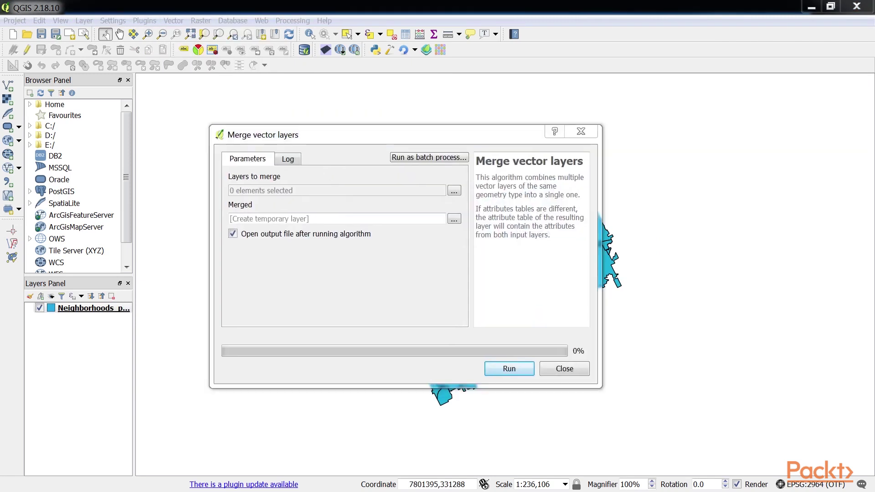
left_click(453, 190)
left_click(363, 188)
left_click(489, 246)
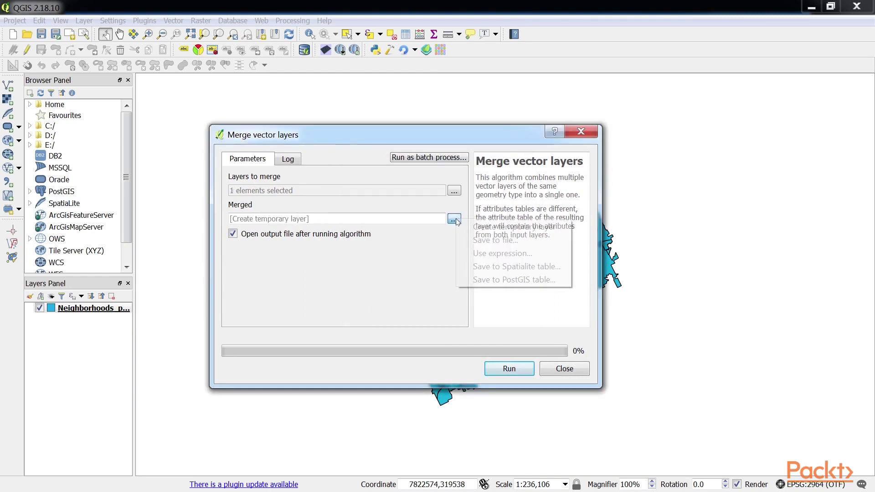
Step: Set the merge output to C:/test/merged.shp and run it
left_click(453, 219)
left_click(493, 242)
type("merg")
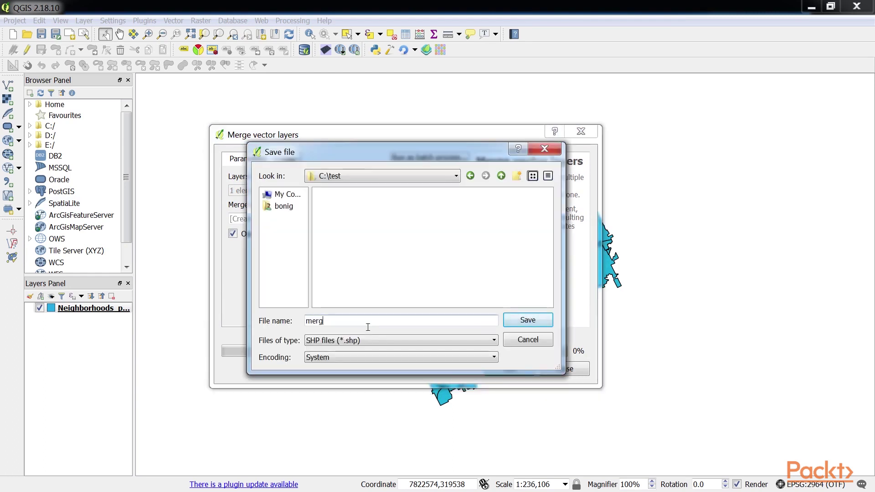
type("ed")
left_click(517, 319)
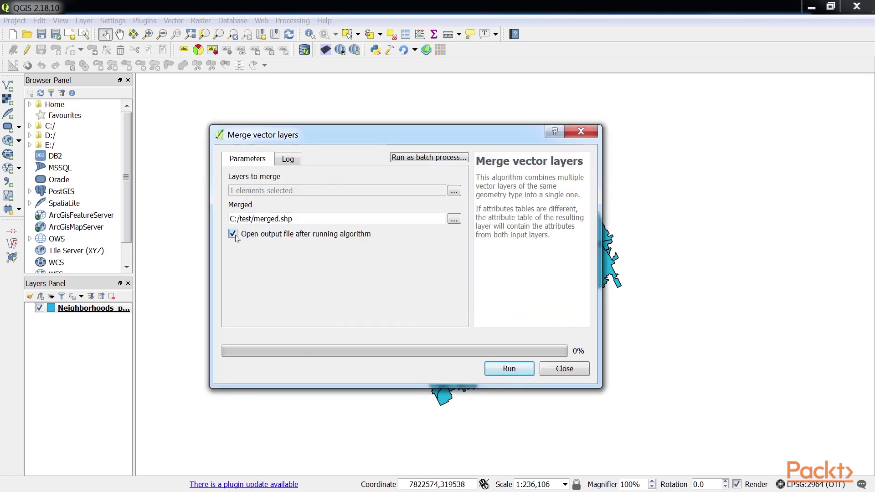
left_click(509, 368)
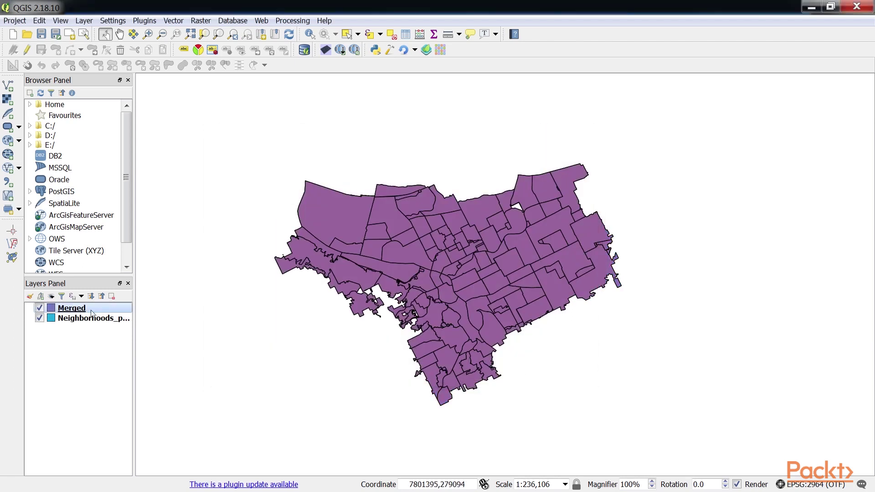